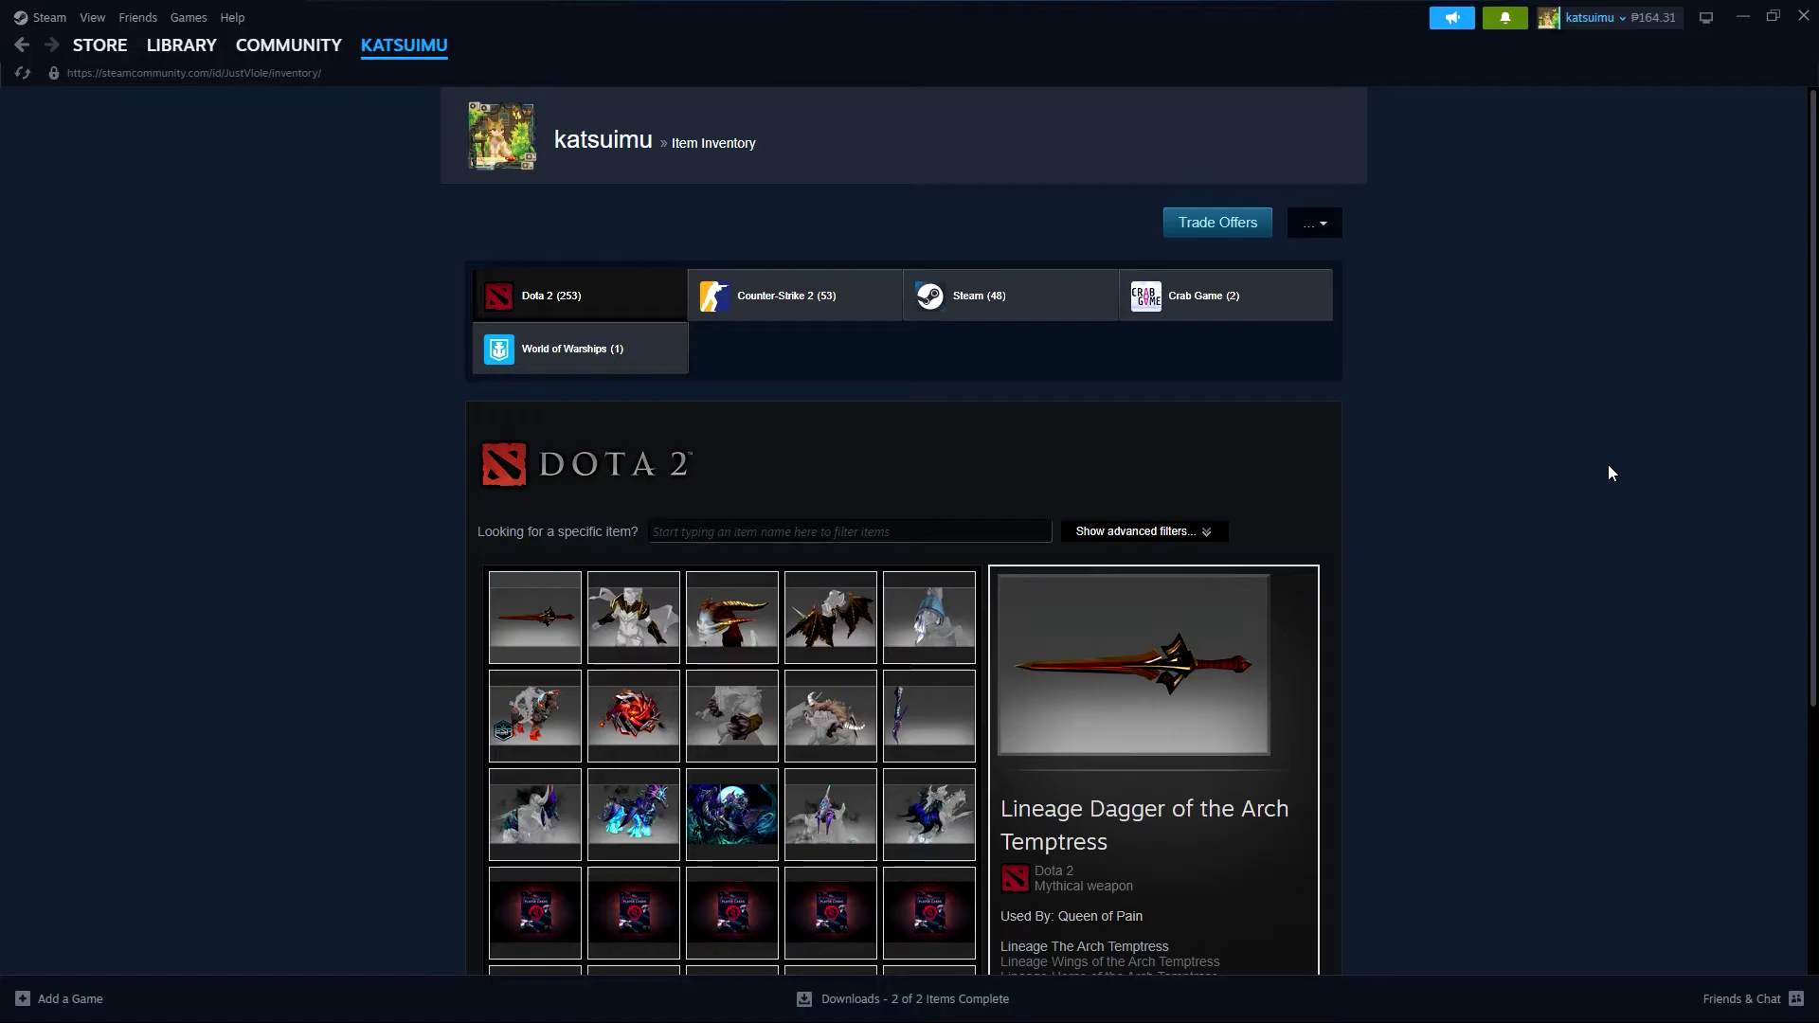
Switch the inventory to the Counter-Strike 2 tab to show the AWP | Worm God.
left_click(824, 312)
scroll(626, 475, "down", 2)
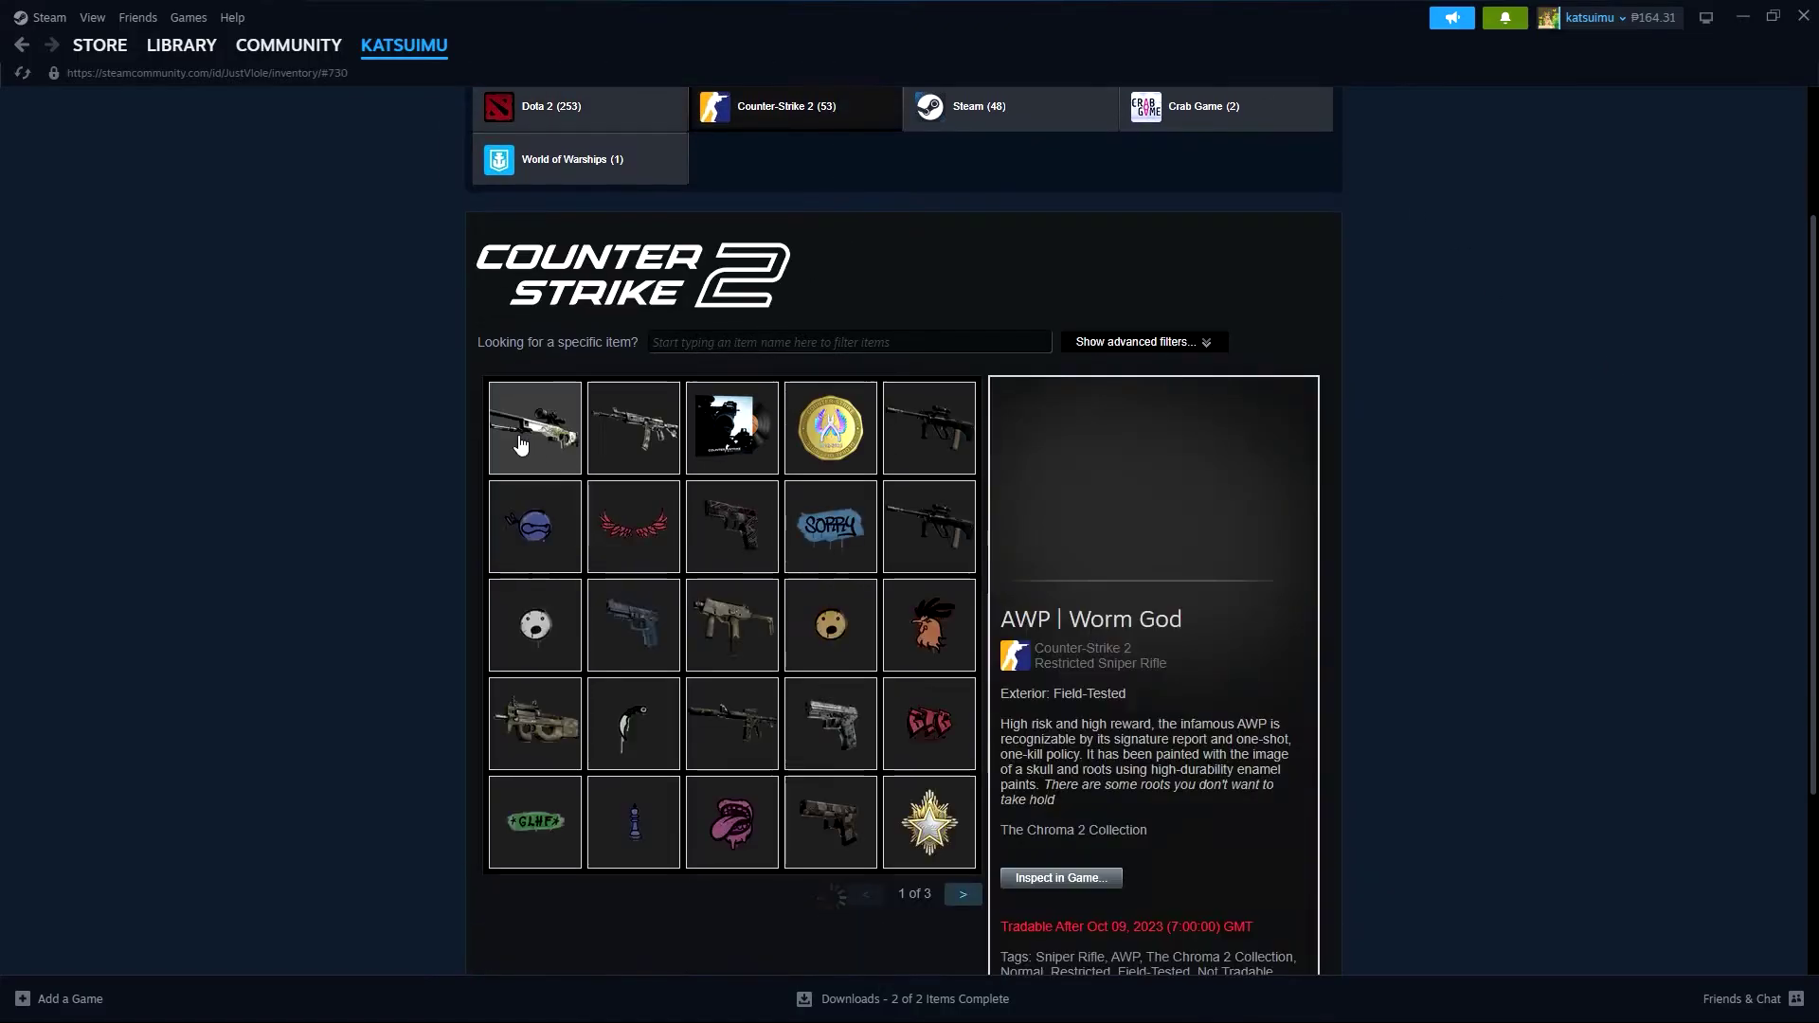
scroll(565, 441, "down", 3)
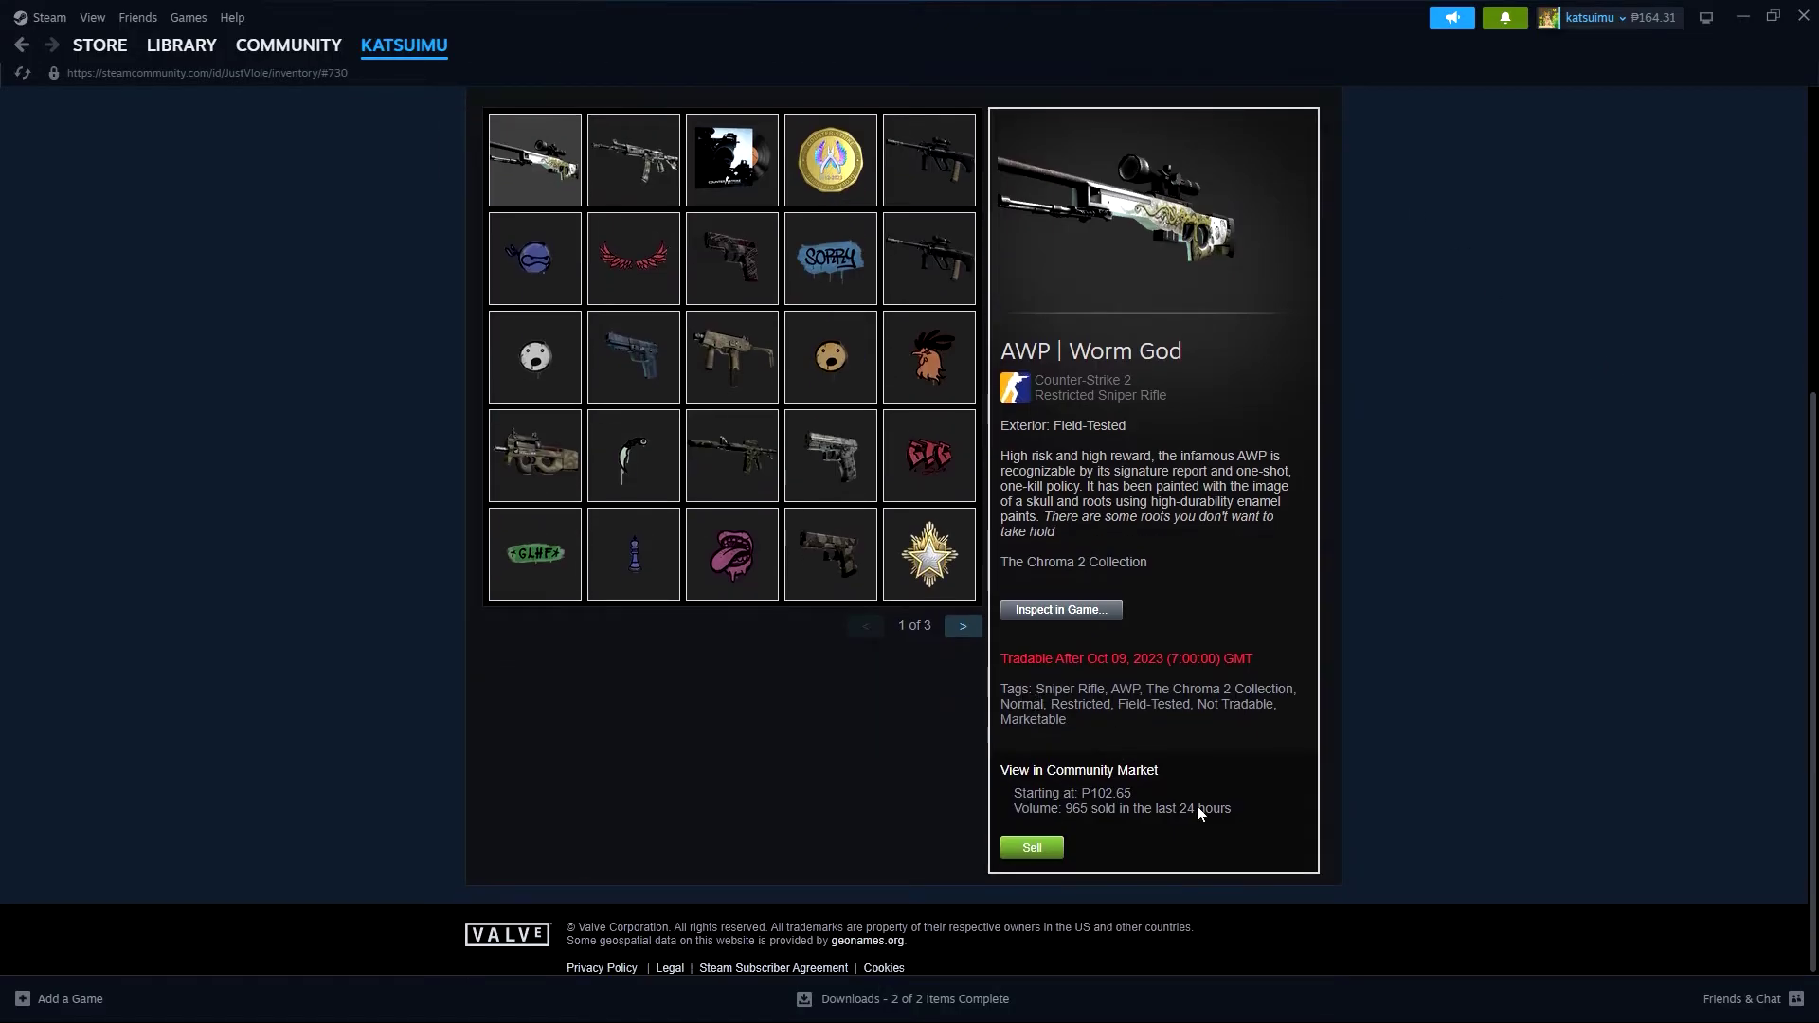
List the AWP | Worm God for ₱96, accepting the Subscriber Agreement and acknowledging the confirmation notice.
left_click(1052, 848)
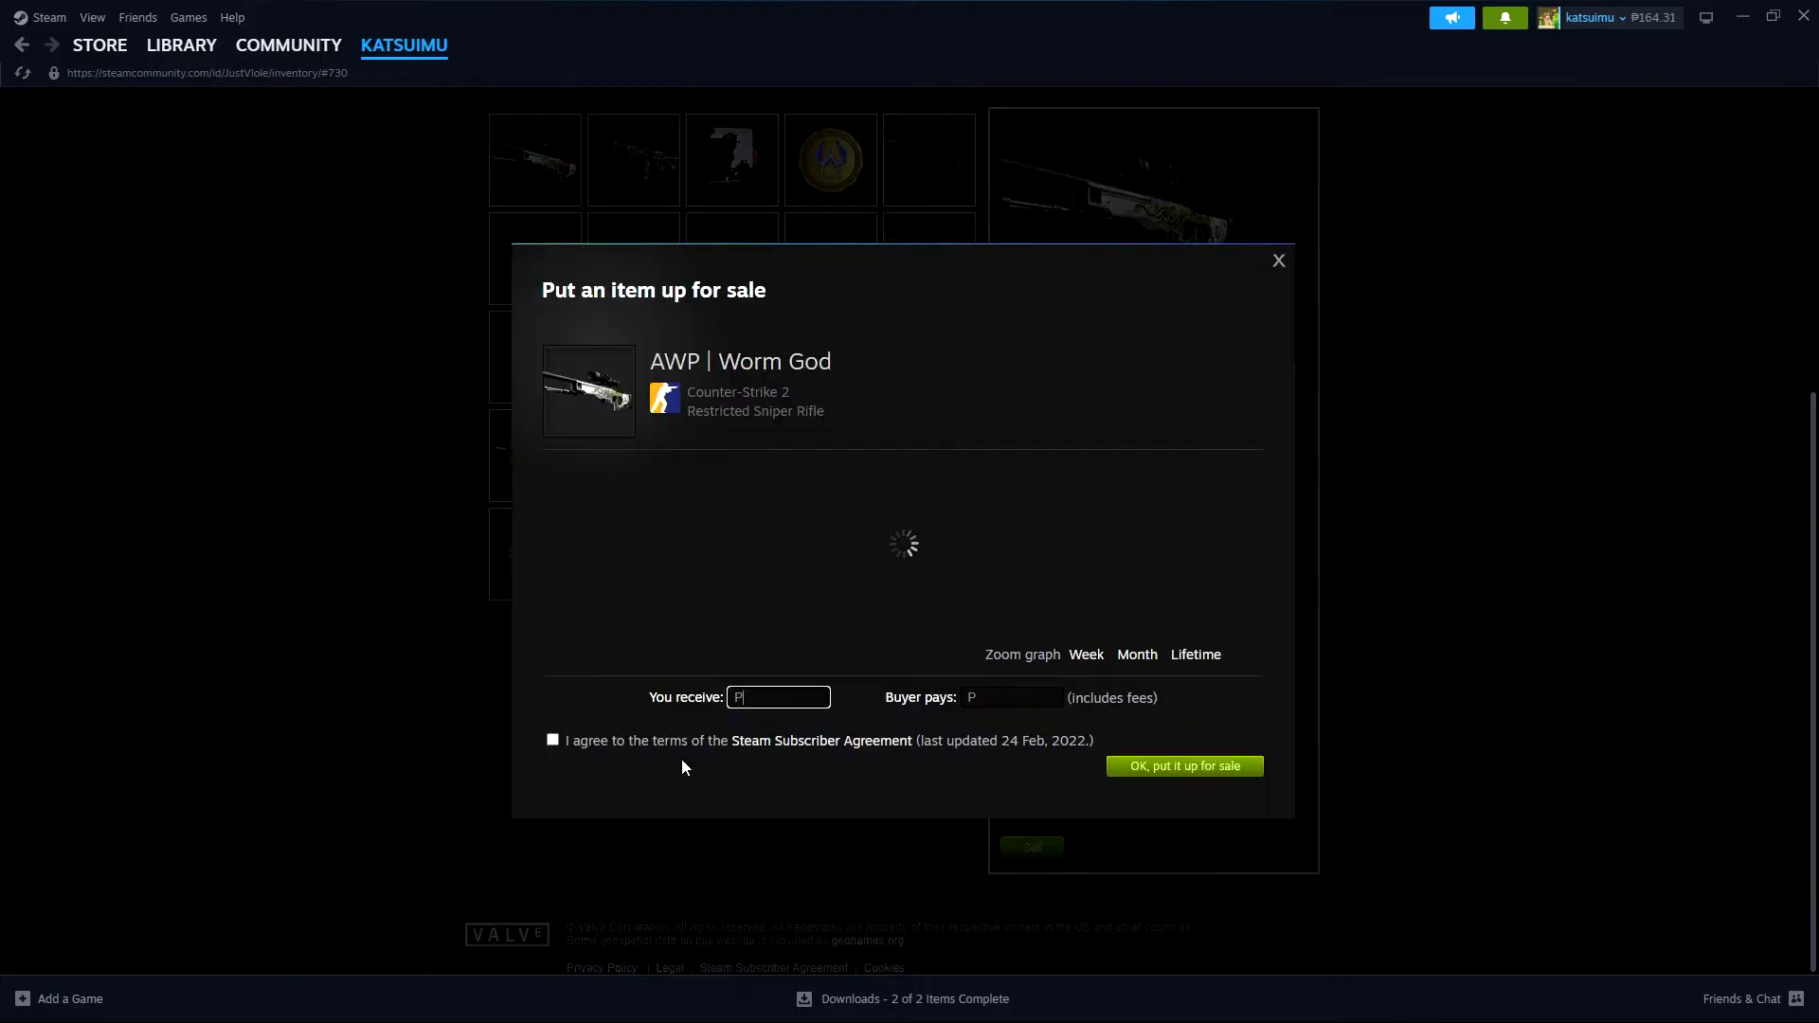
left_click(554, 740)
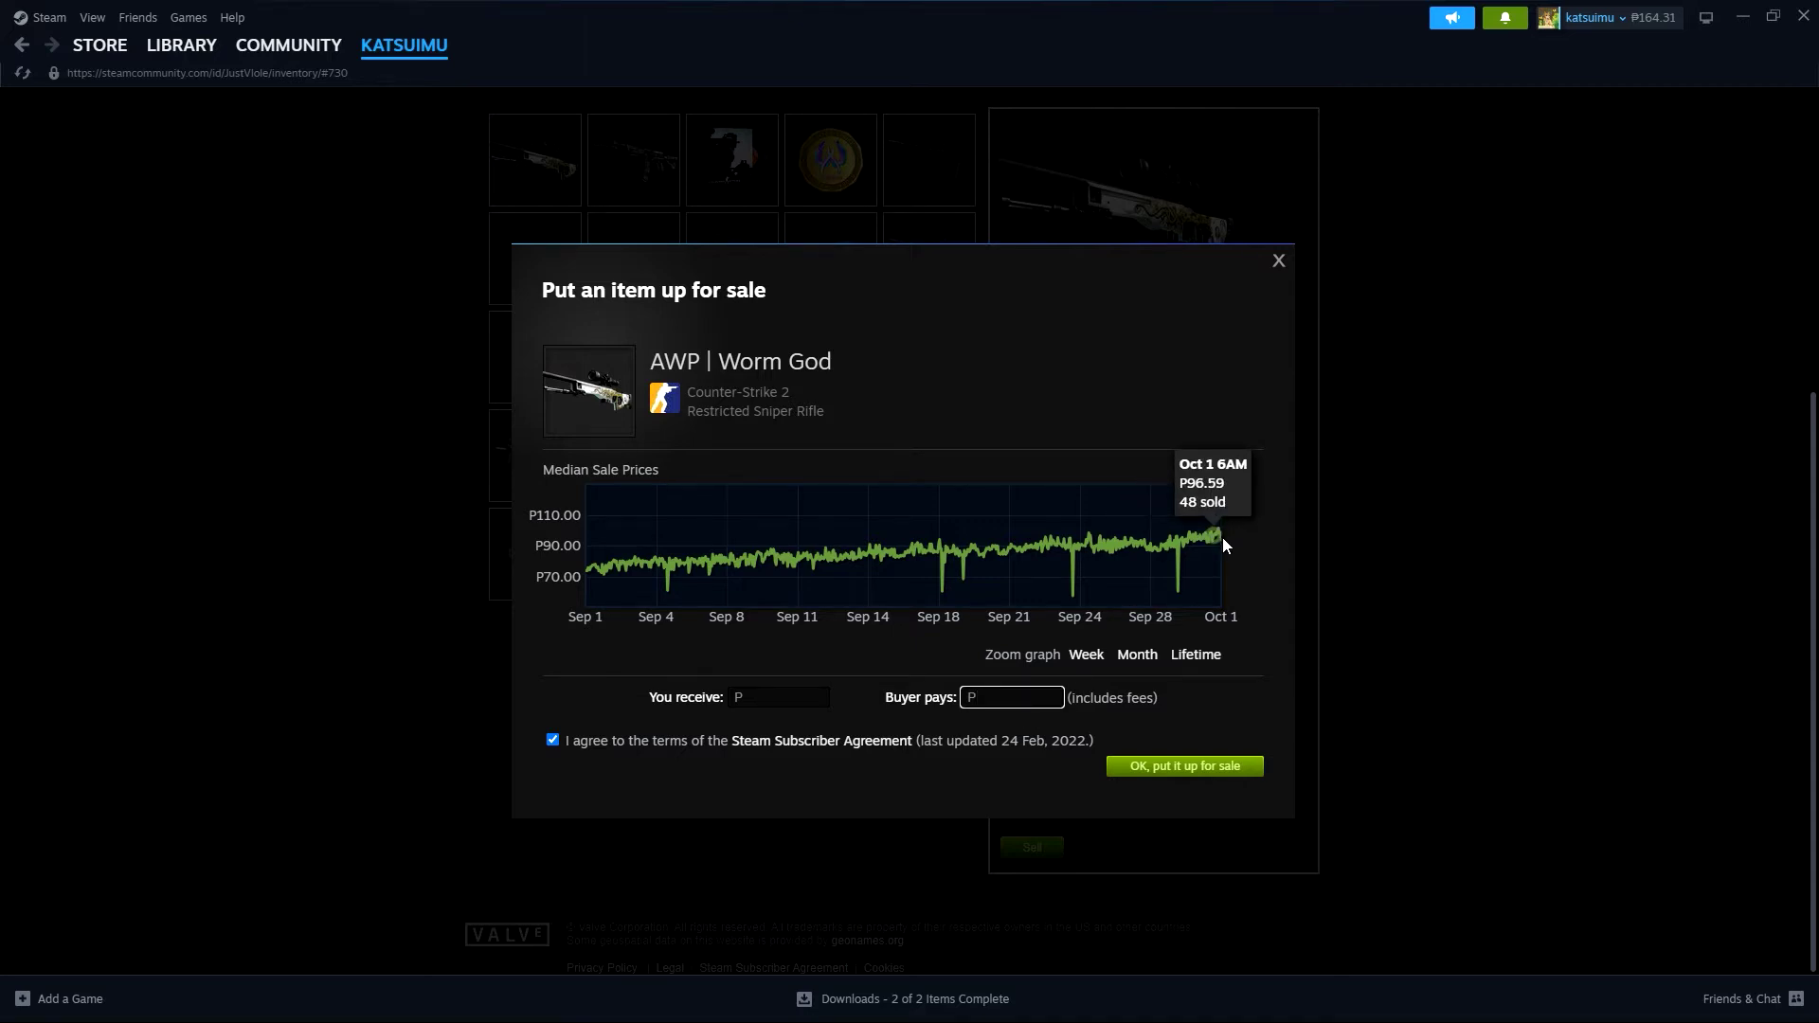
left_click(1012, 696)
type("96")
left_click(1188, 769)
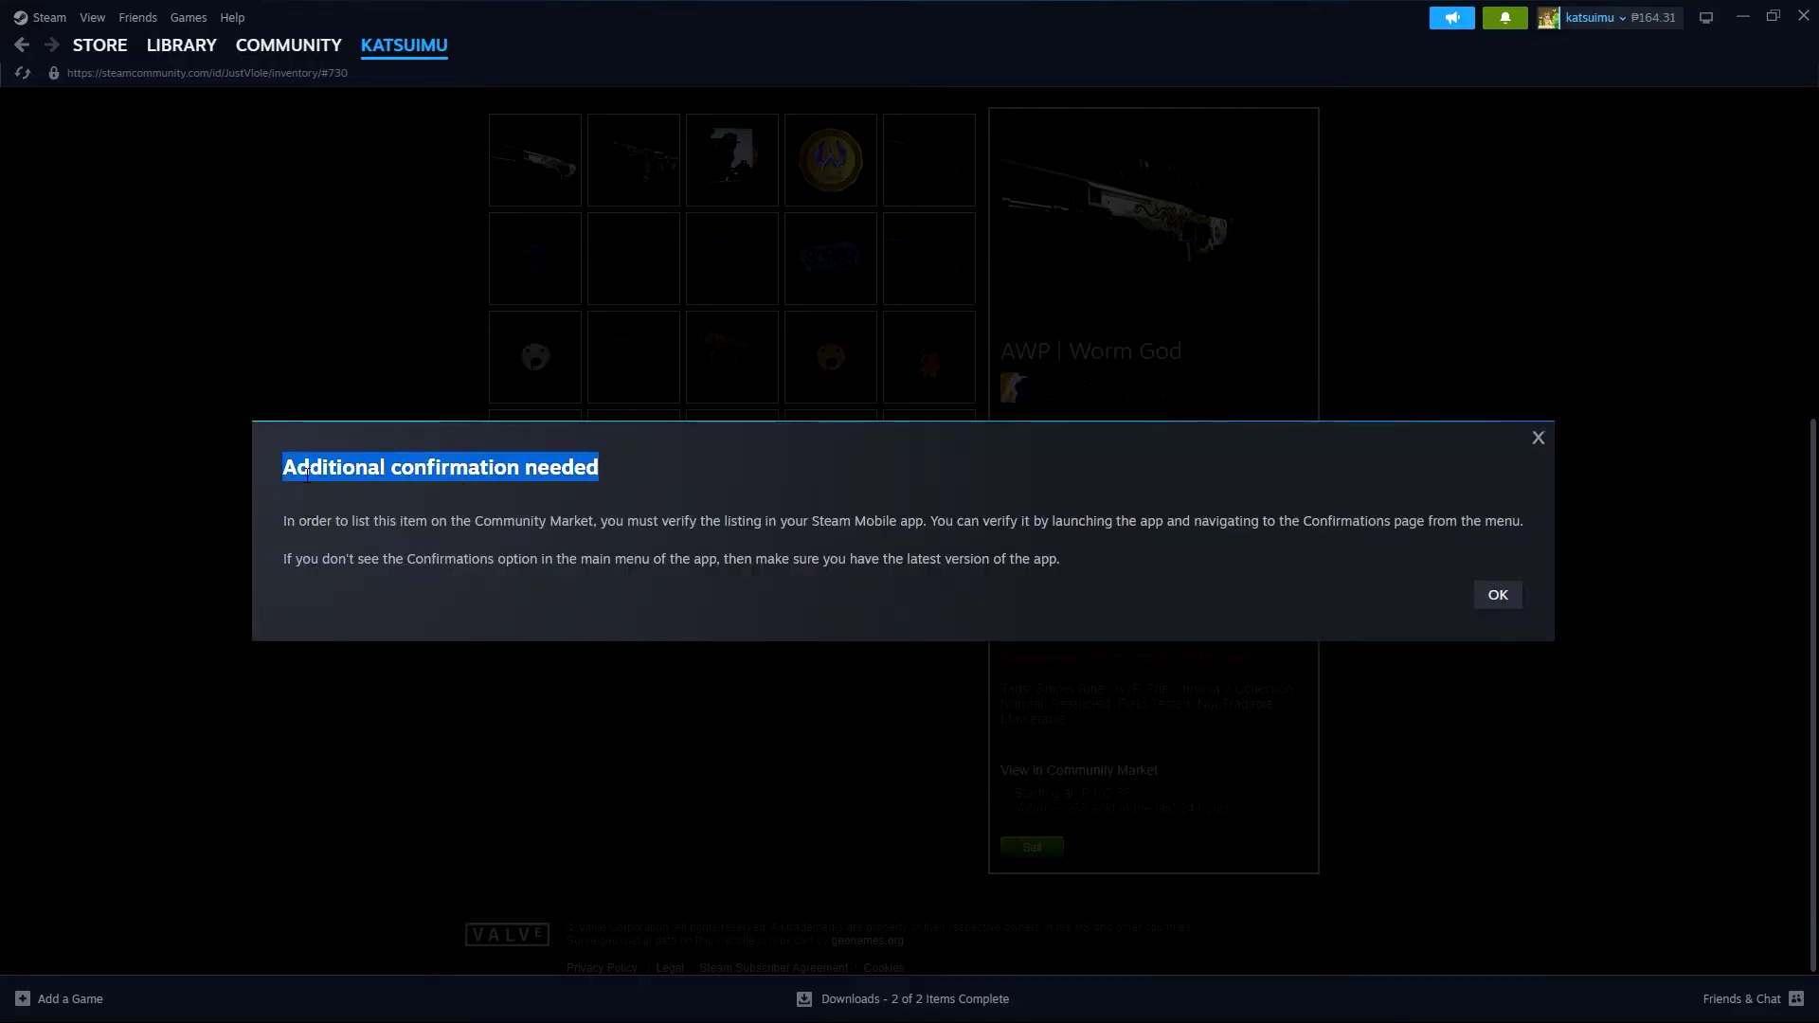
left_click(1494, 596)
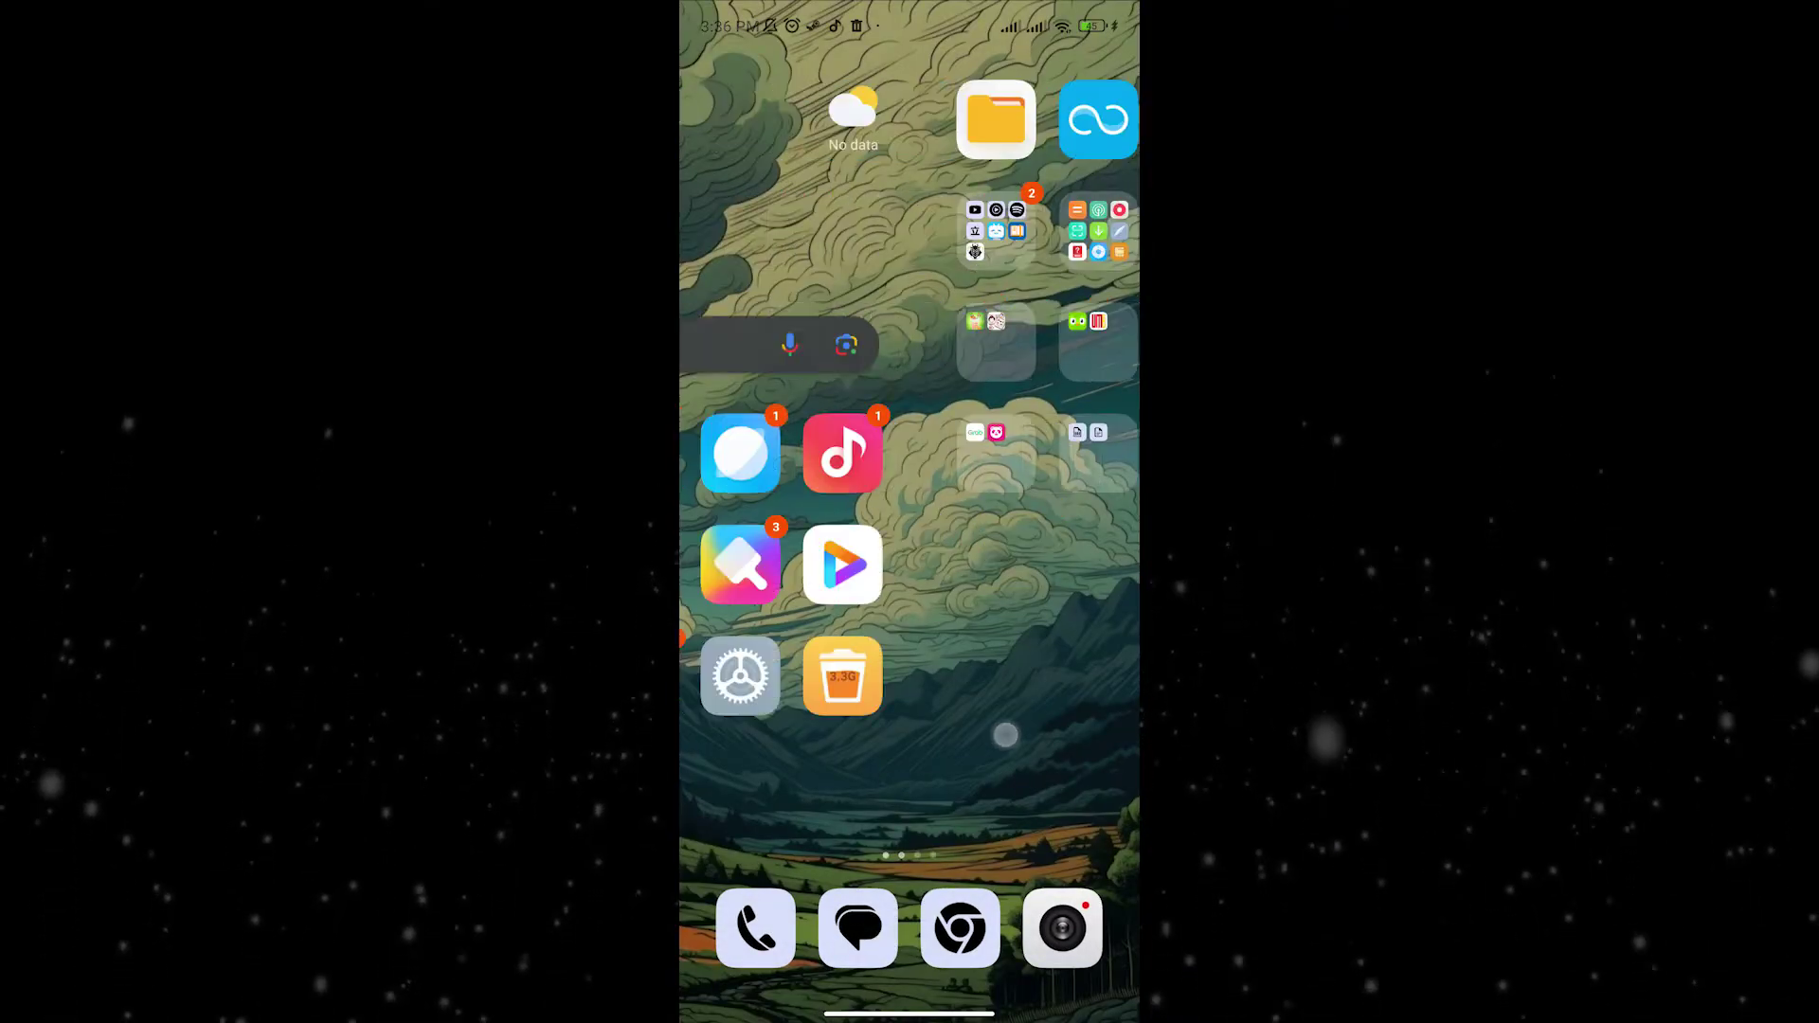
Launch the Steam app from the phone's Games folder.
left_click_drag(1052, 711, 768, 711)
left_click(967, 326)
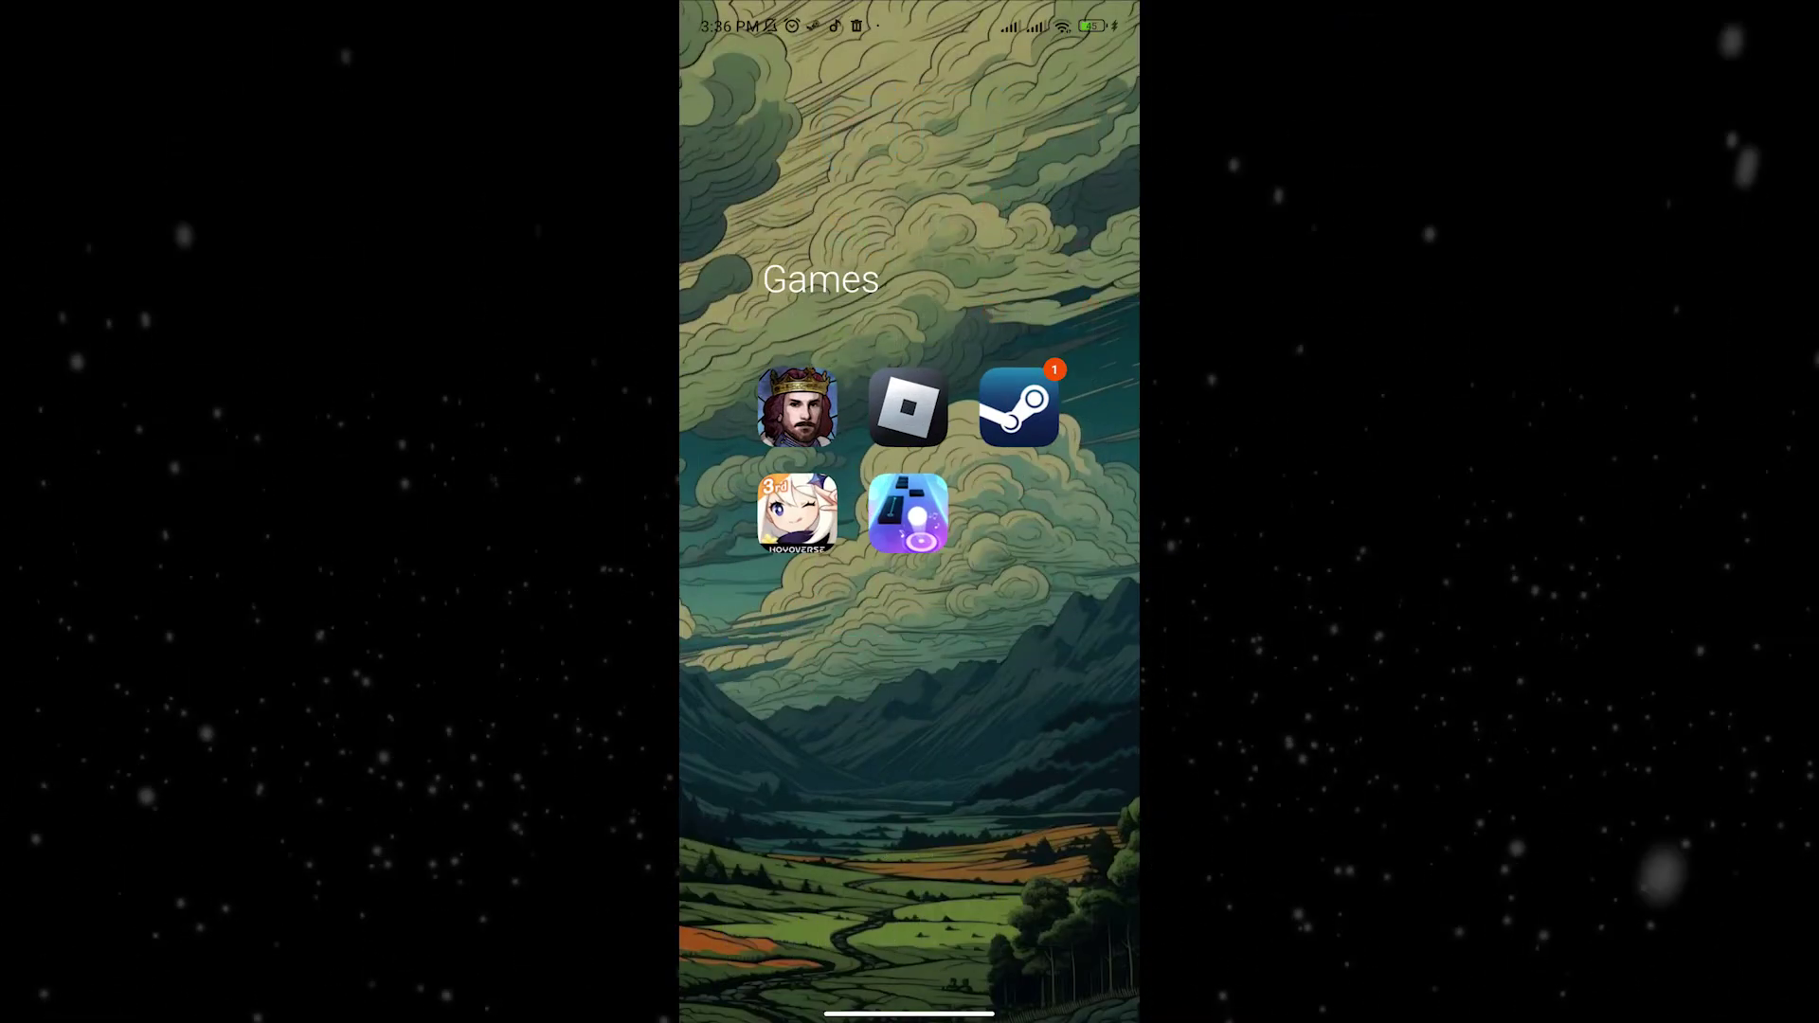
left_click(1015, 398)
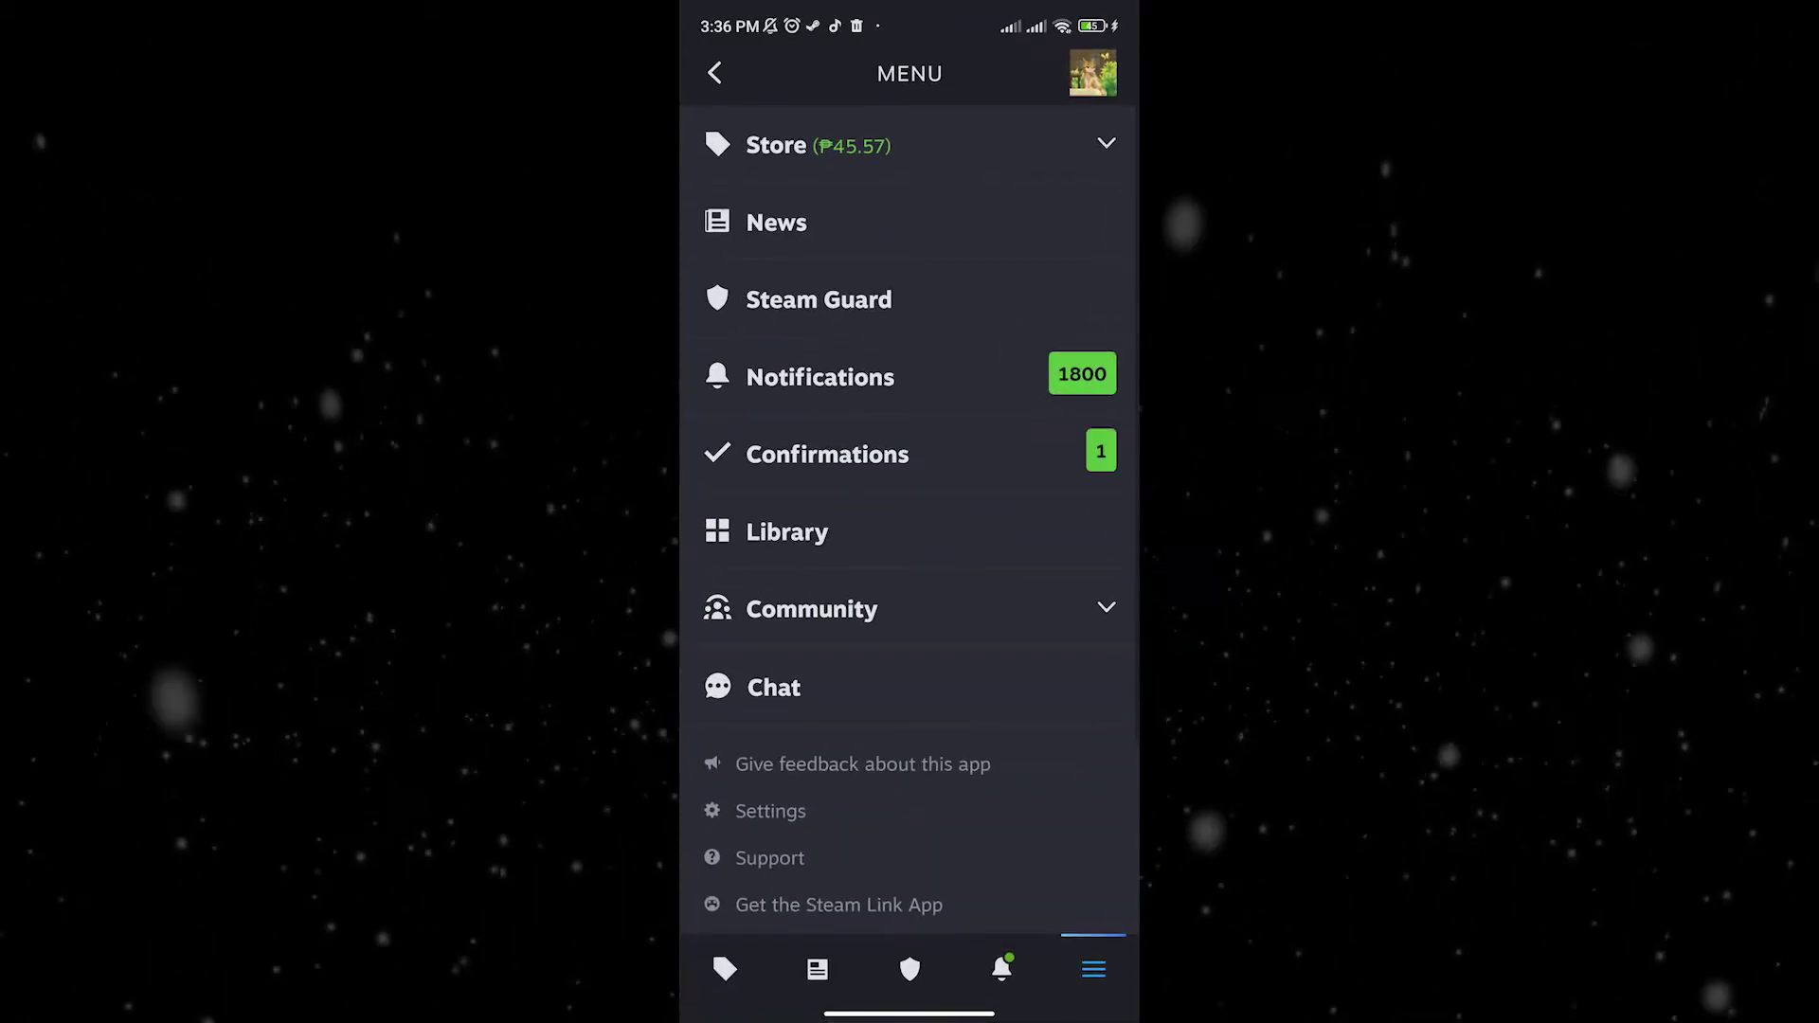
Approve the AWP | Worm God ₱96 market listing in Confirmations.
left_click(827, 453)
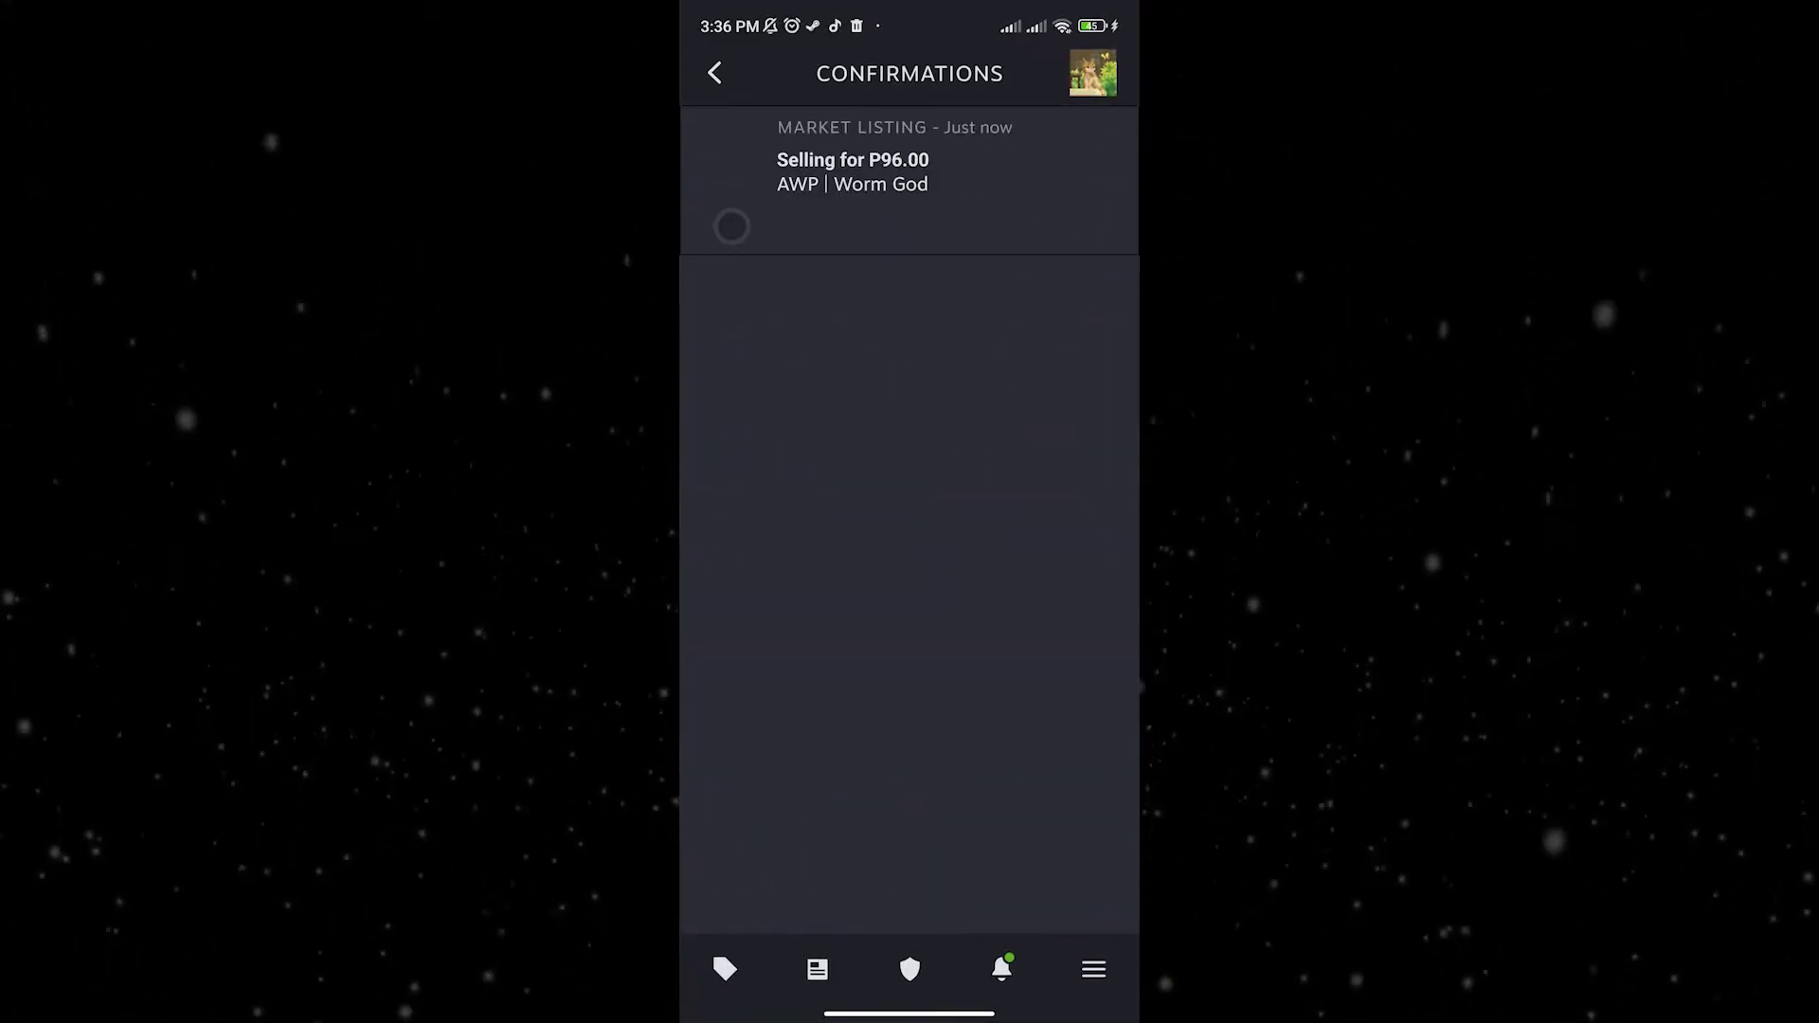
left_click(731, 227)
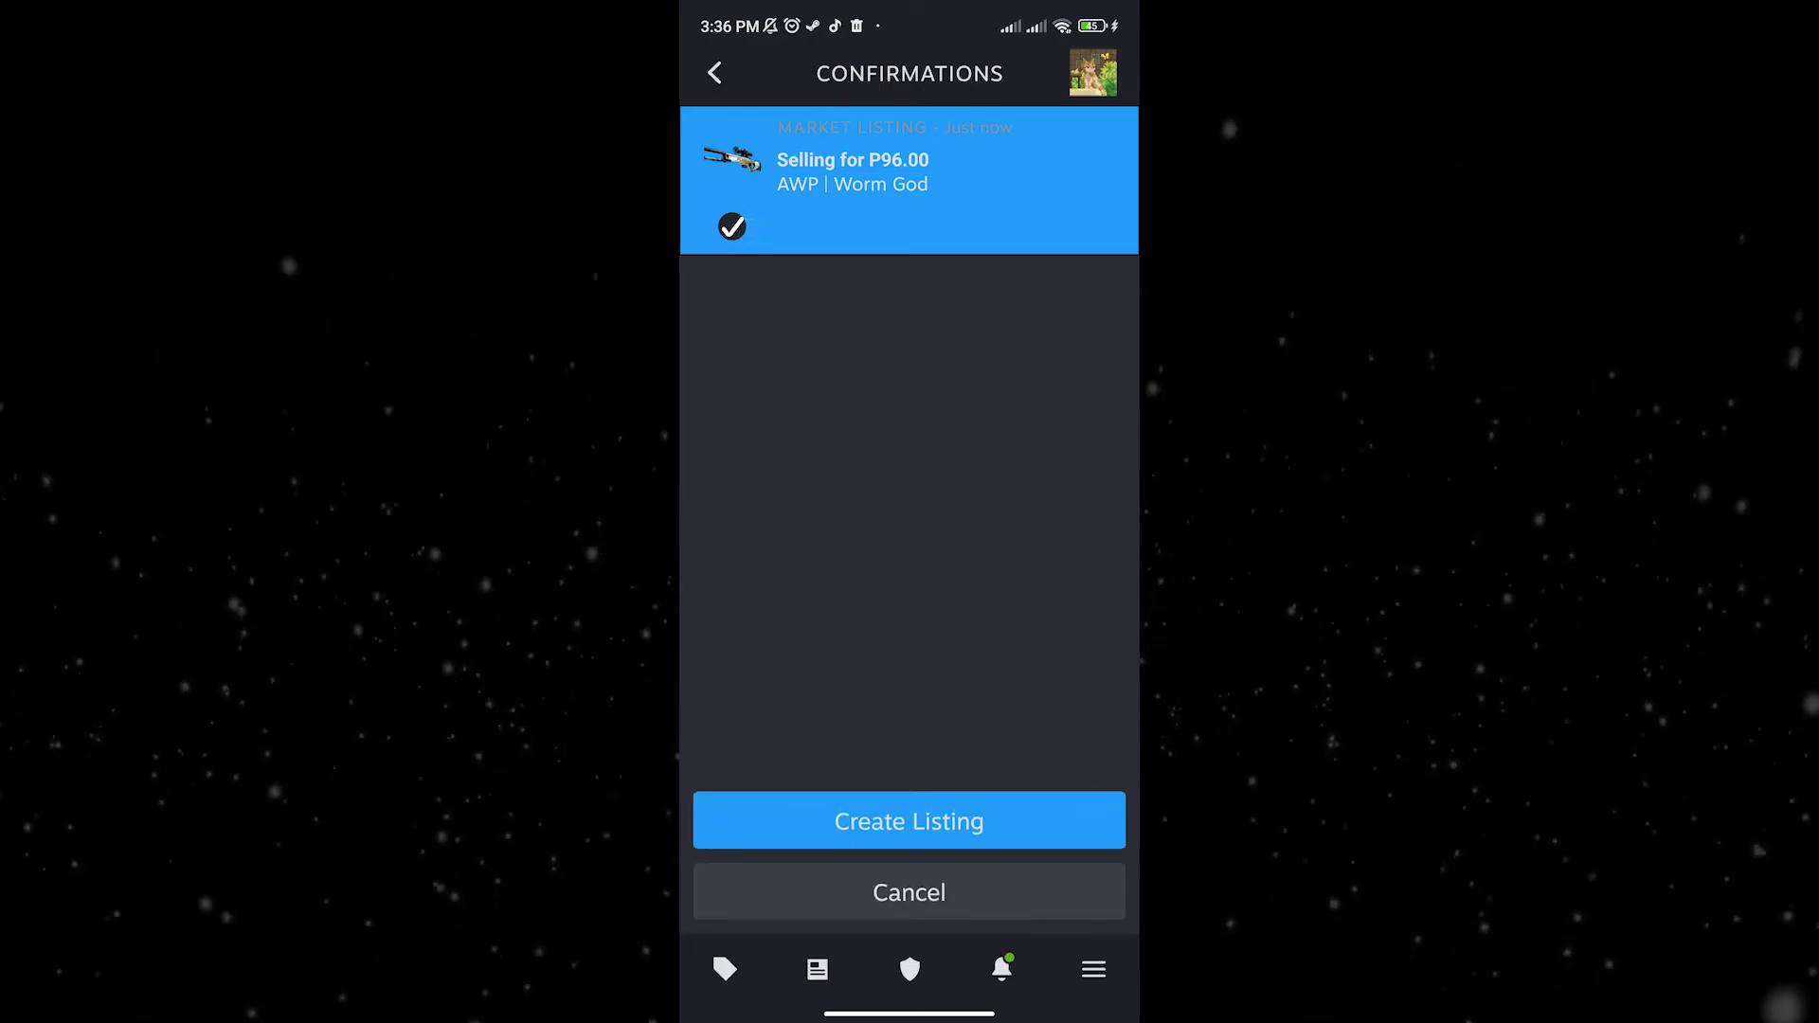
left_click(840, 841)
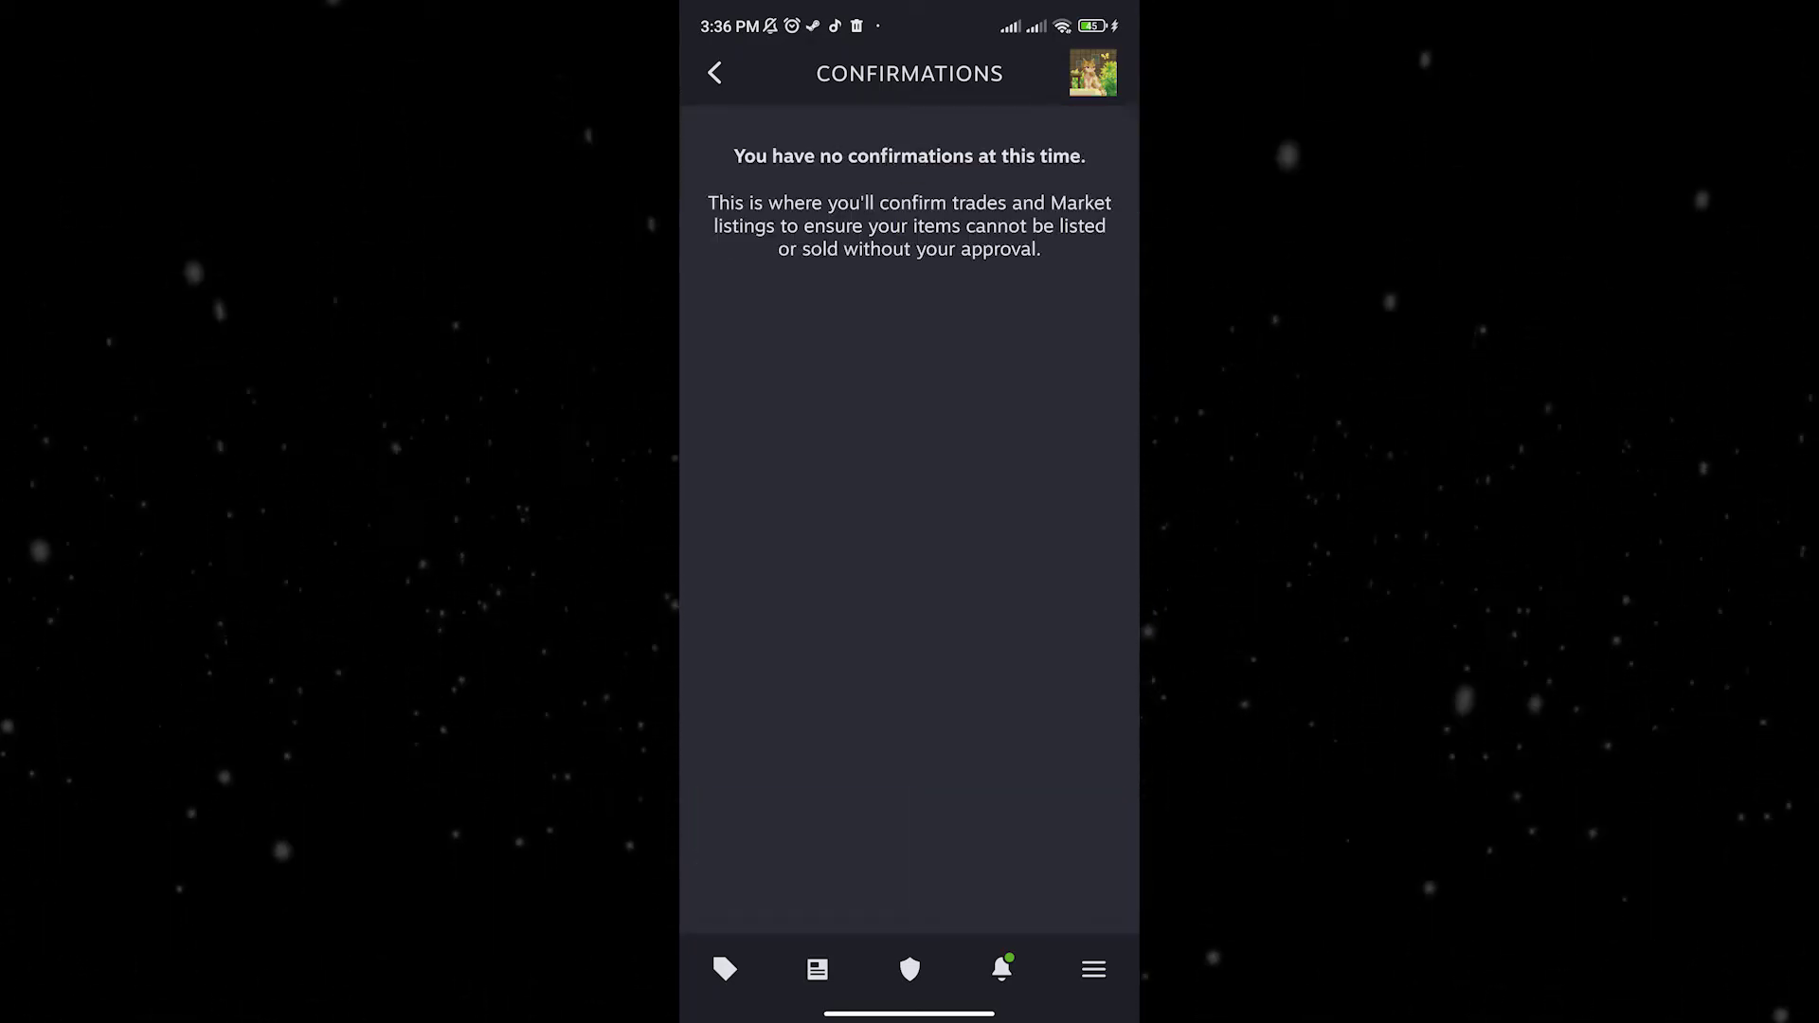